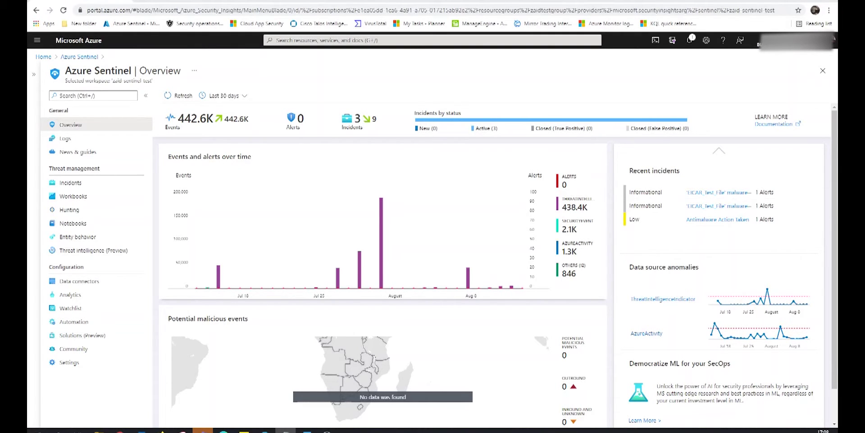
Step: Open the Sentinel incidents list and select the 'EICAR_Test_File' malware incident with ID 15
left_click(383, 41)
left_click(257, 71)
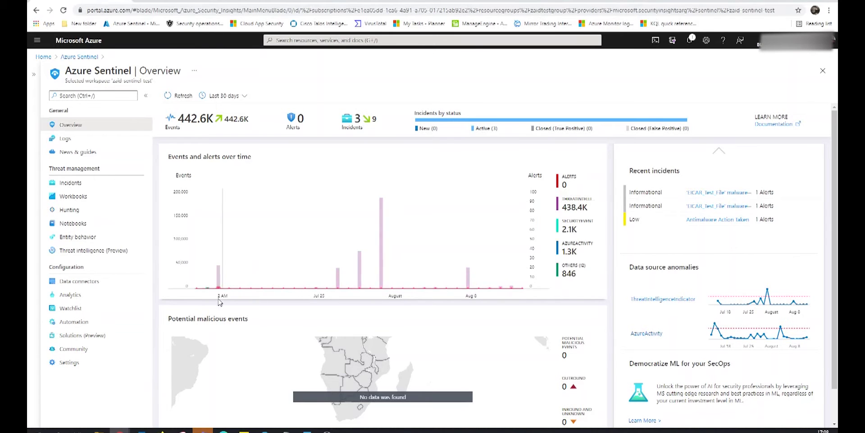
left_click(118, 184)
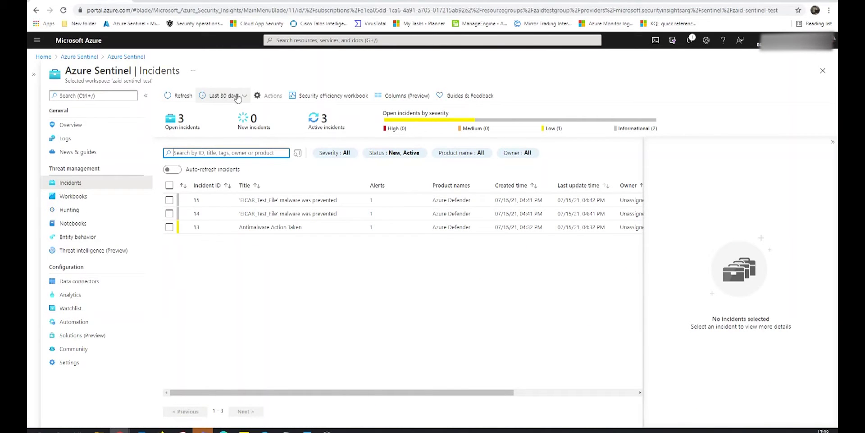
left_click(286, 200)
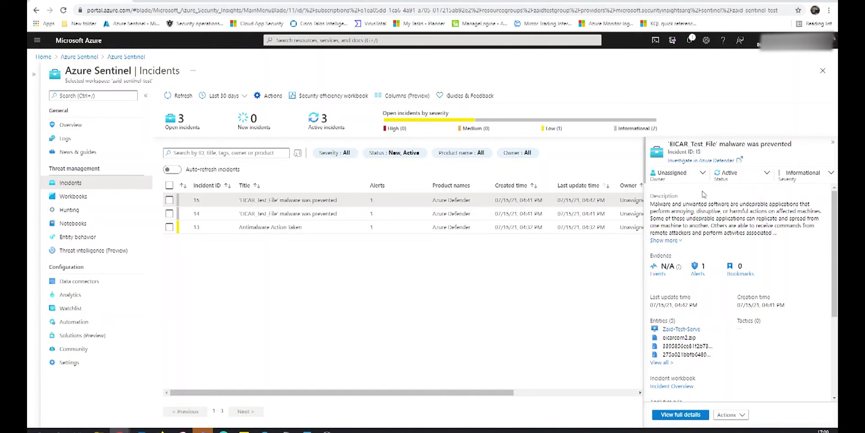
Step: Assign incident 15 to the signed-in account as its owner
left_click(680, 177)
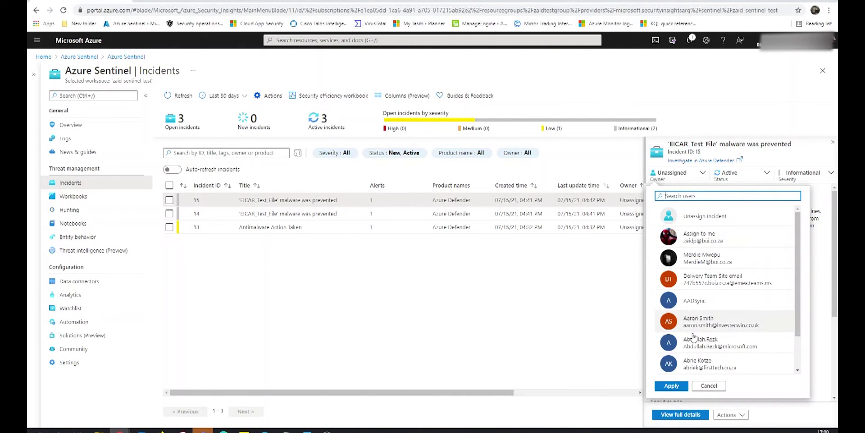
left_click(735, 242)
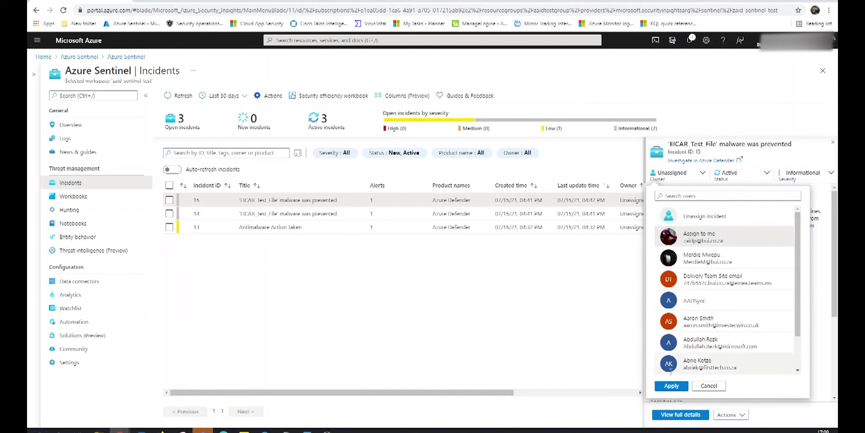
left_click(671, 385)
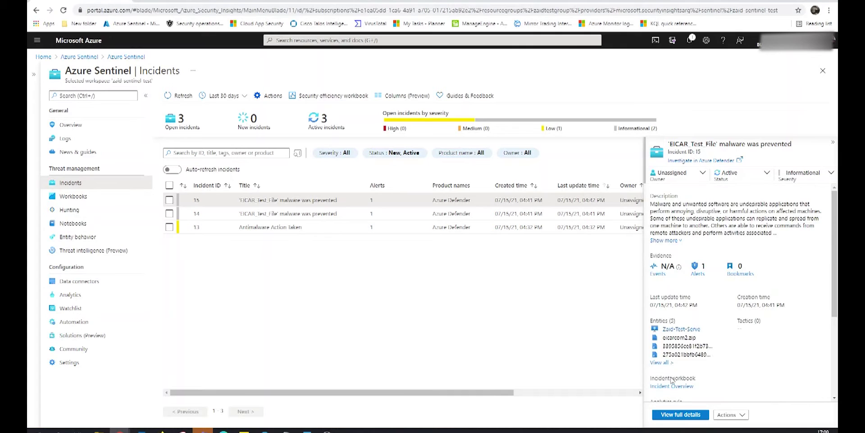
Step: View the available status options for incident 15
left_click(760, 173)
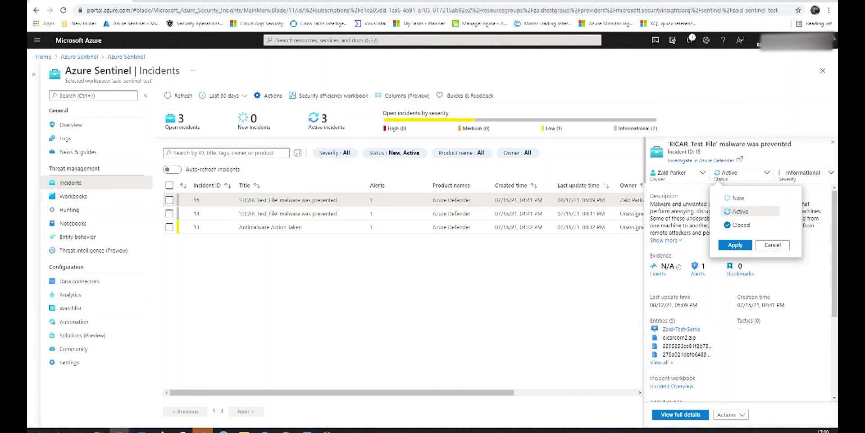
left_click(749, 181)
left_click(752, 184)
left_click(683, 222)
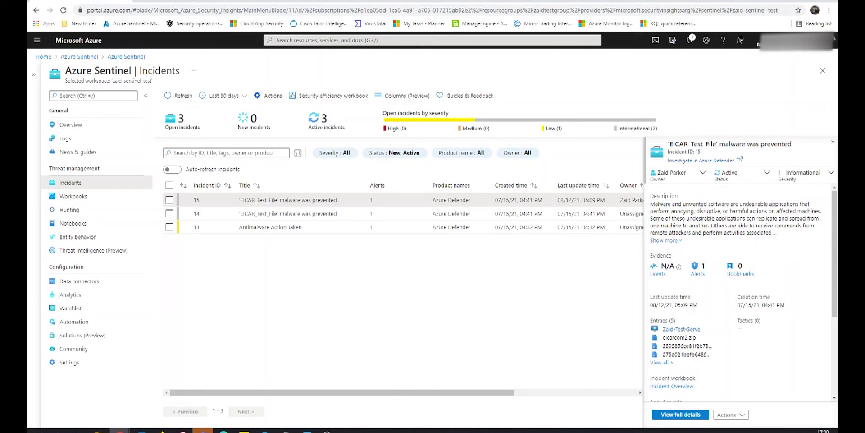
Step: Set the severity of incident 15 to Medium
left_click(807, 178)
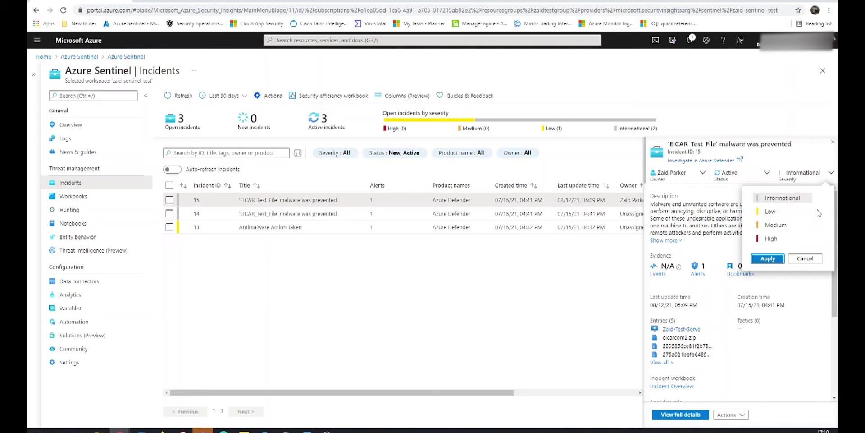
left_click(784, 225)
left_click(768, 258)
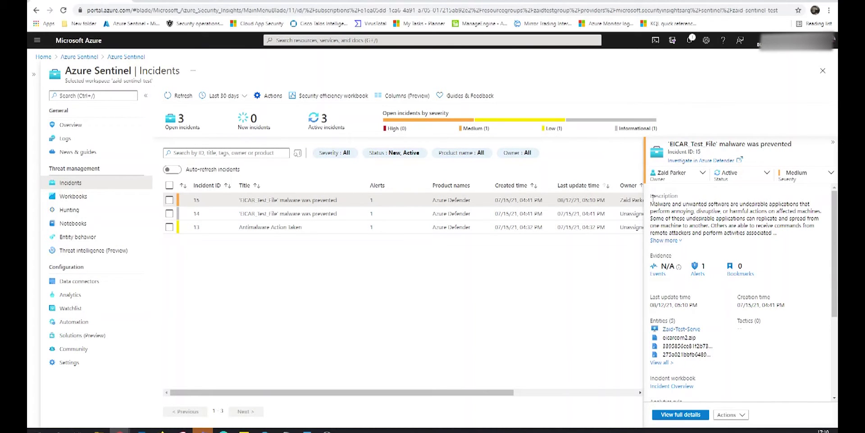
Step: Review the incident's description, evidence, entities, incident workbook link and analytics rules in its summary
left_click_drag(649, 206, 778, 236)
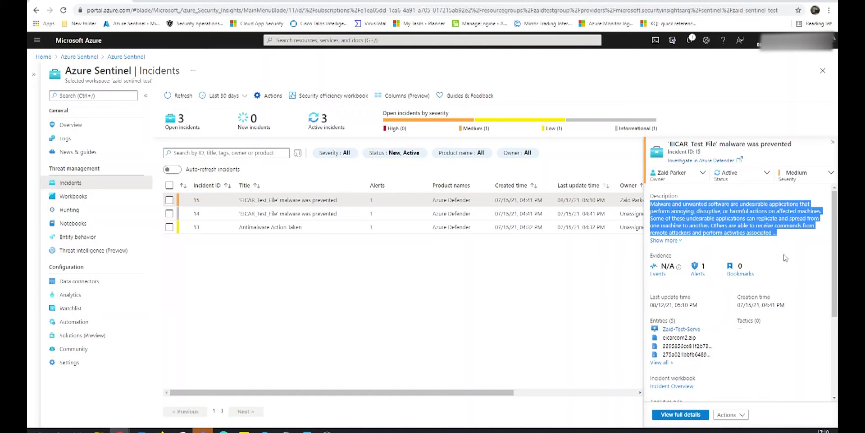
scroll(735, 275, "down", 1)
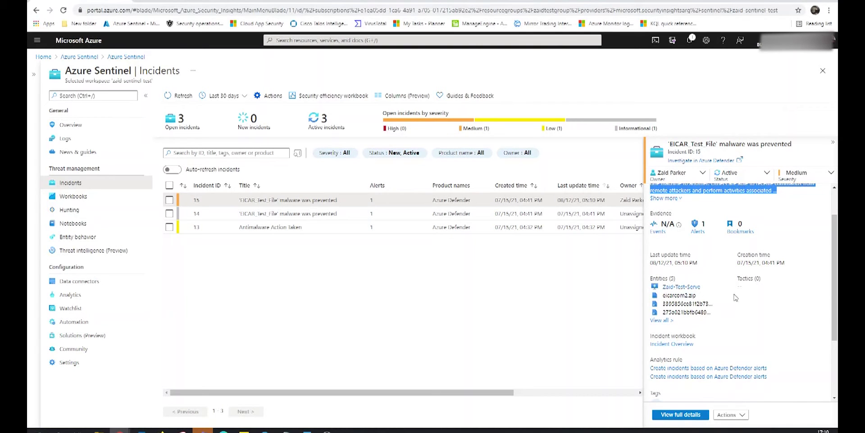
scroll(735, 293, "down", 2)
triple_click(684, 276)
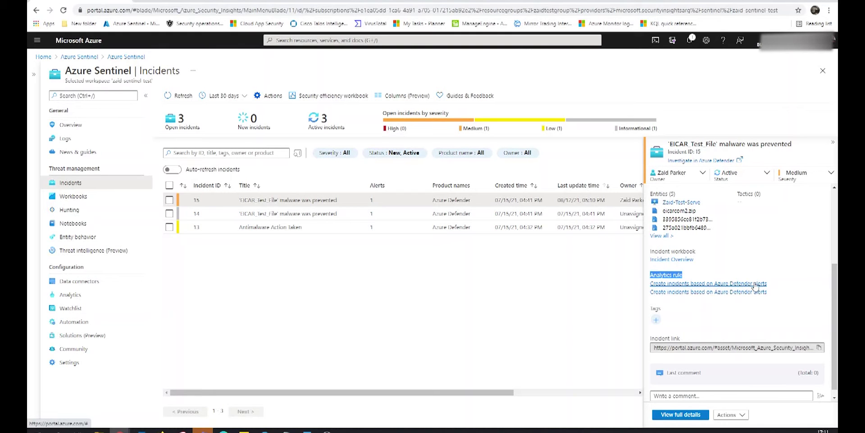
scroll(780, 281, "up", 3)
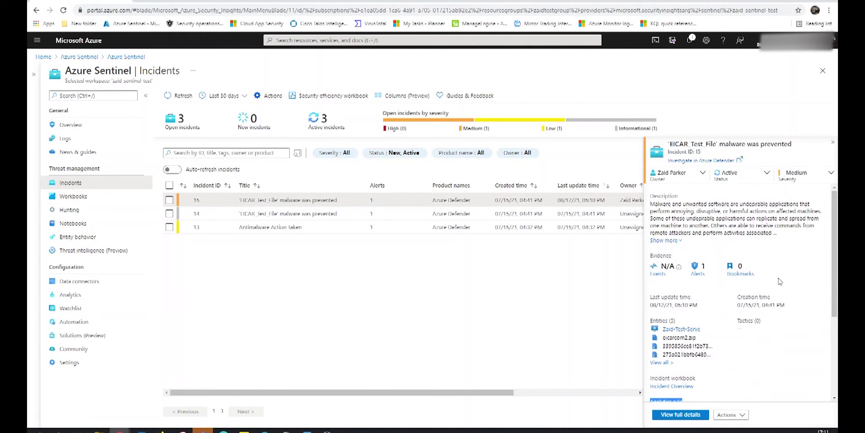
scroll(782, 285, "down", 3)
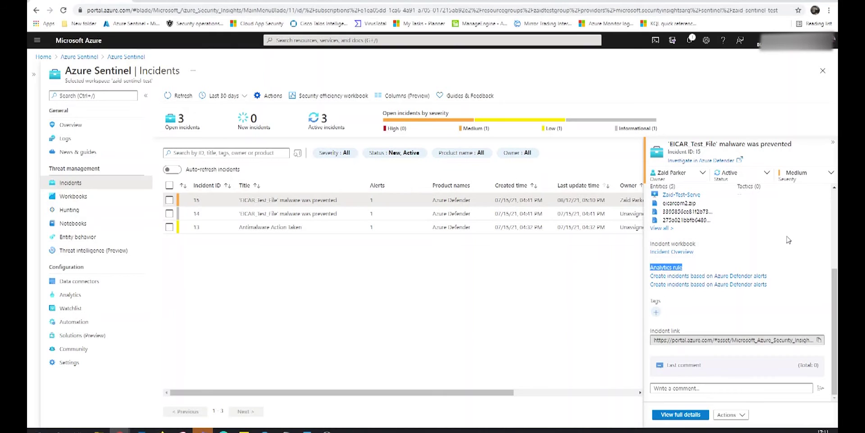
Step: Copy the incident link of incident 15 for sharing
left_click(821, 341)
right_click(685, 386)
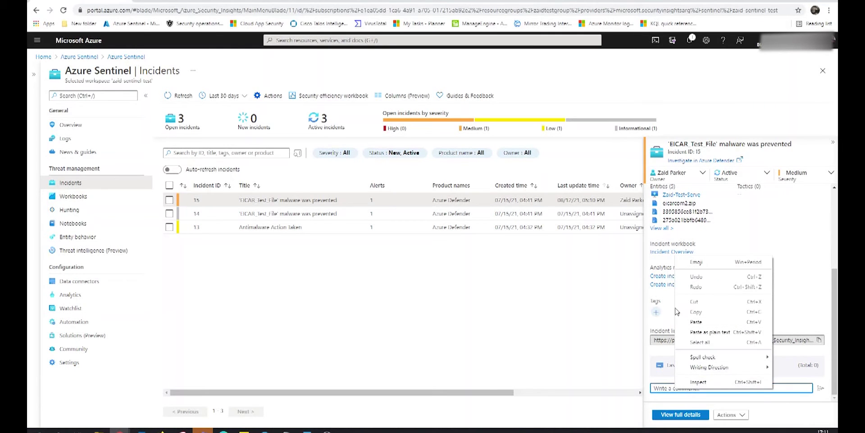
left_click(620, 284)
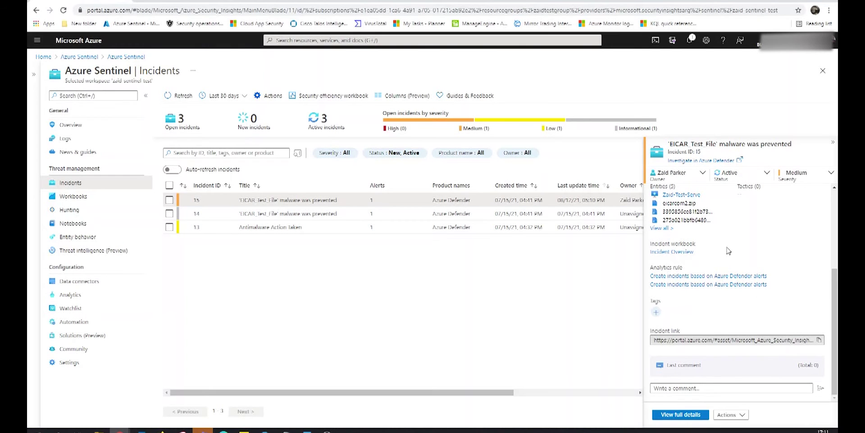
Step: Add the comment "hello" to incident 15
mouse_move(704, 154)
left_mouse_down()
mouse_move(667, 144)
mouse_move(705, 153)
left_mouse_up()
left_click(737, 387)
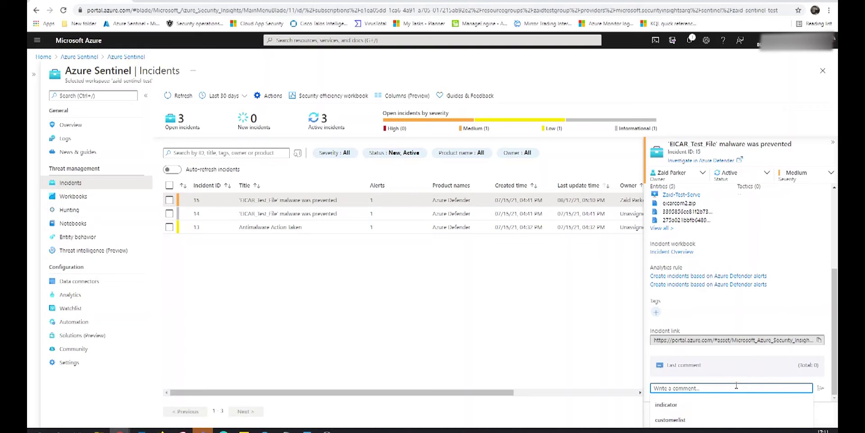
type("hello")
key("Return")
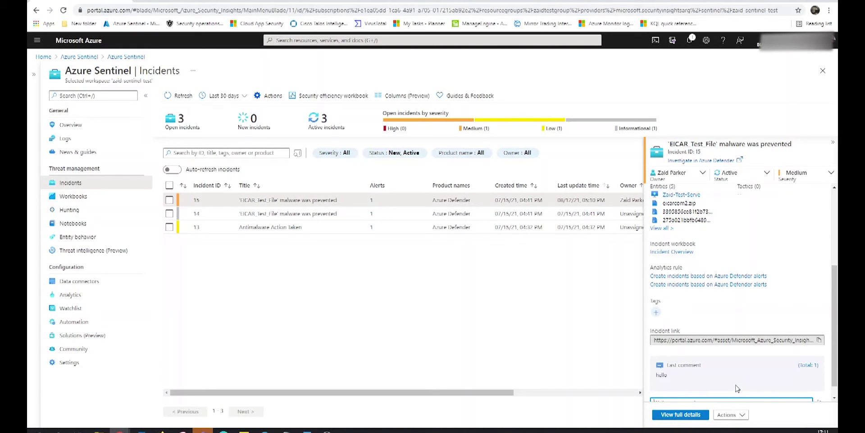
scroll(730, 388, "down", 1)
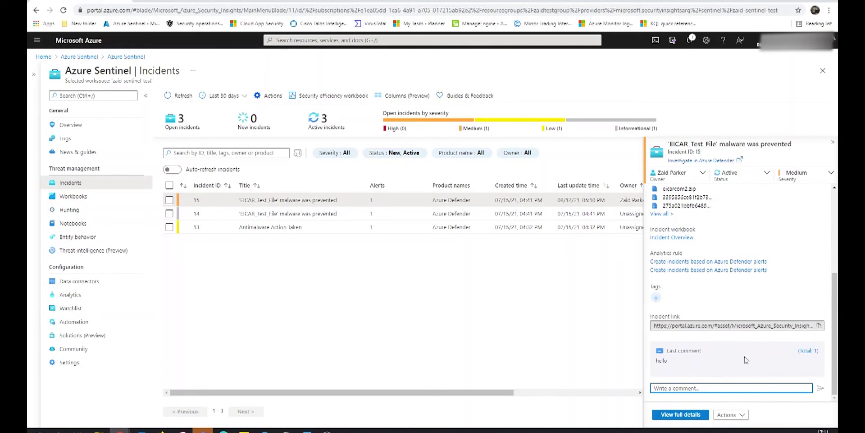
Step: View the full comments page of incident 15 and return to the incidents list
left_click(810, 351)
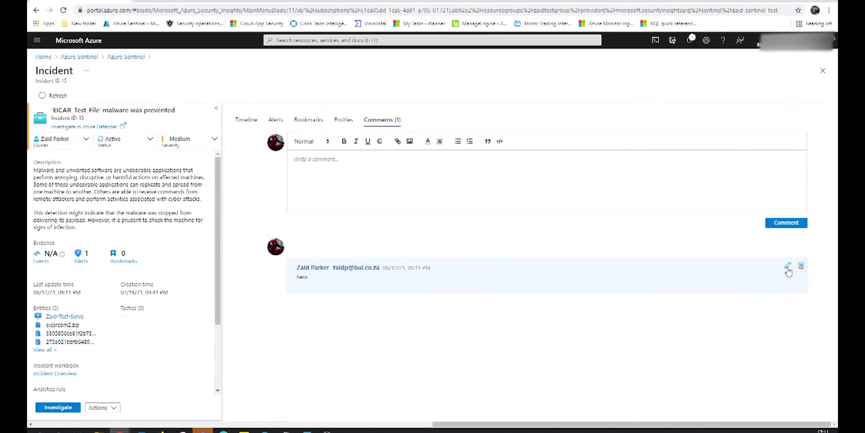
left_click(412, 428)
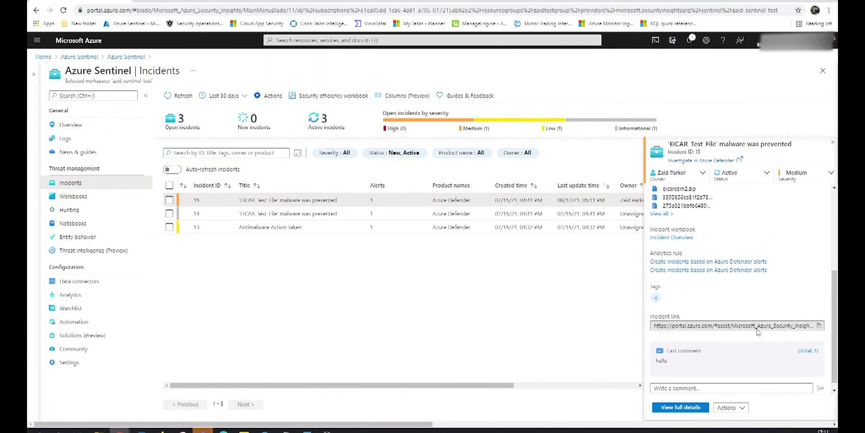
scroll(751, 337, "down", 1)
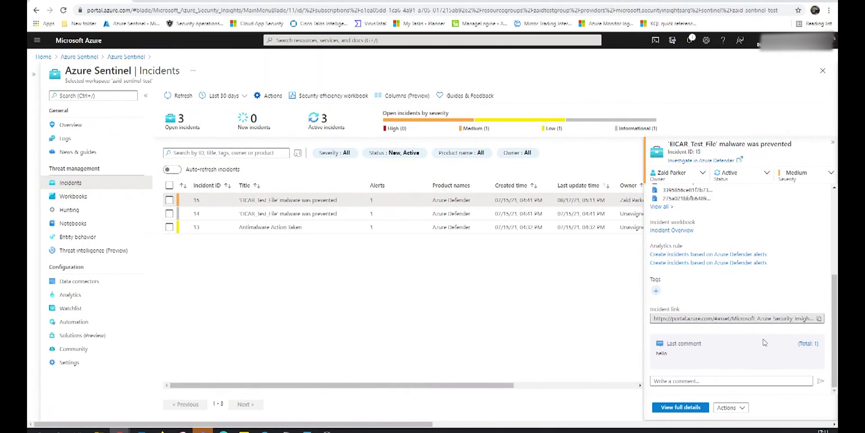
Step: Open the full details of incident 15 and launch its investigation graph
left_click(682, 407)
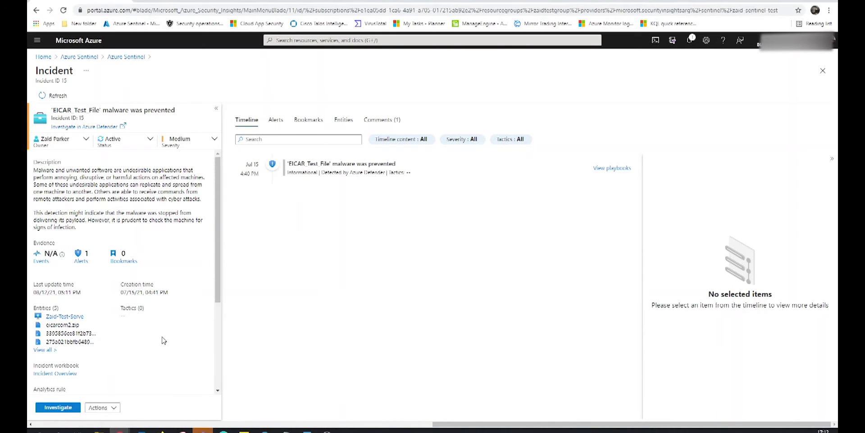
left_click(55, 407)
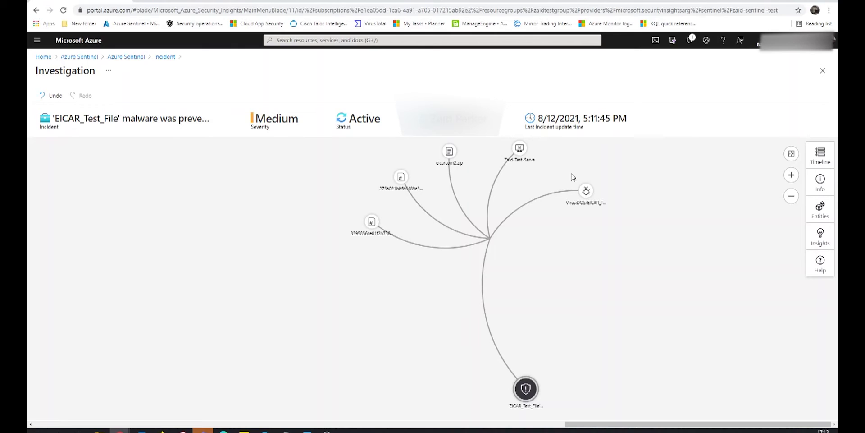
Step: Inspect the SHA256 file hash's information and the test server host's information, timeline and related entities in the investigation graph
left_click(401, 178)
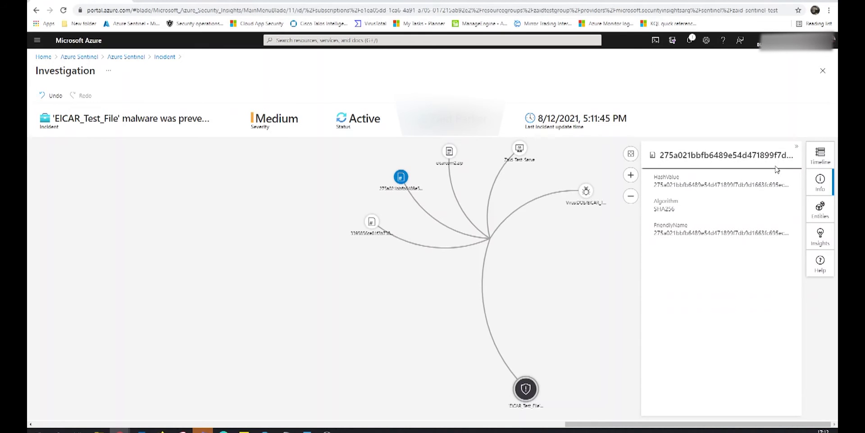
left_click(519, 148)
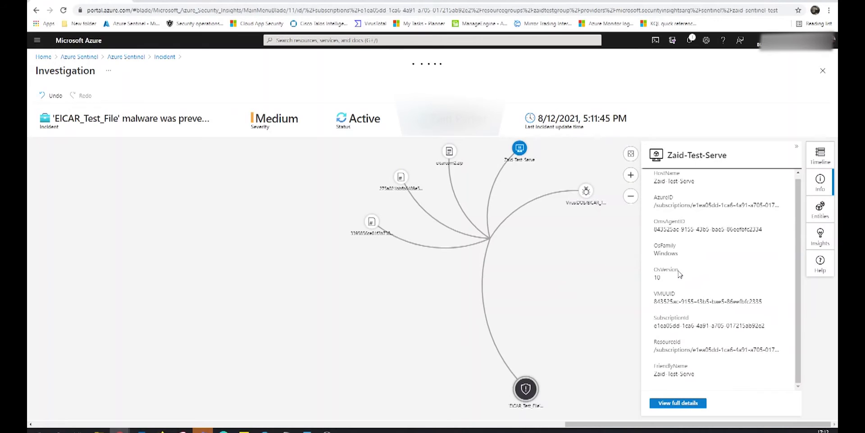
left_click_drag(665, 254, 702, 229)
left_click(822, 158)
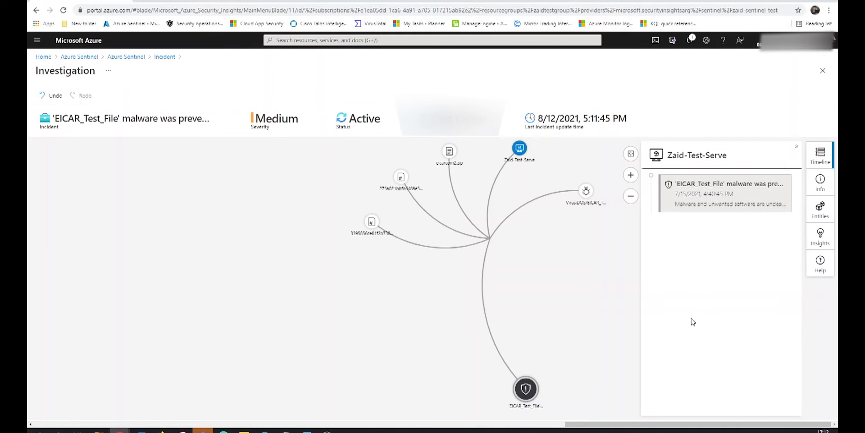
left_click(818, 189)
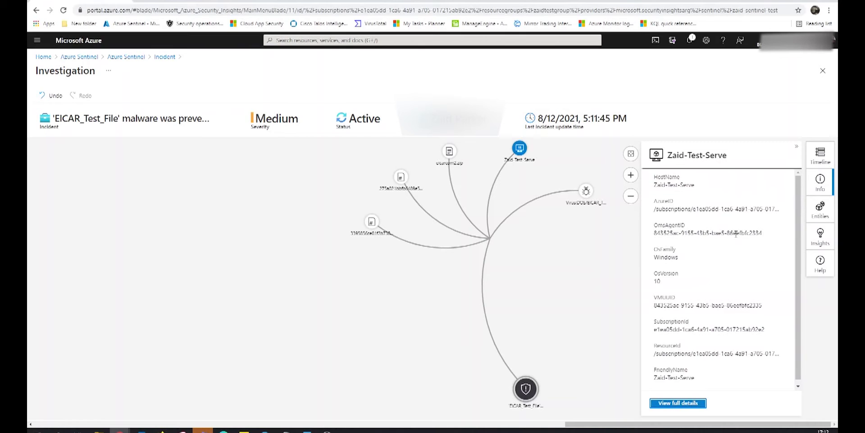
left_click(819, 215)
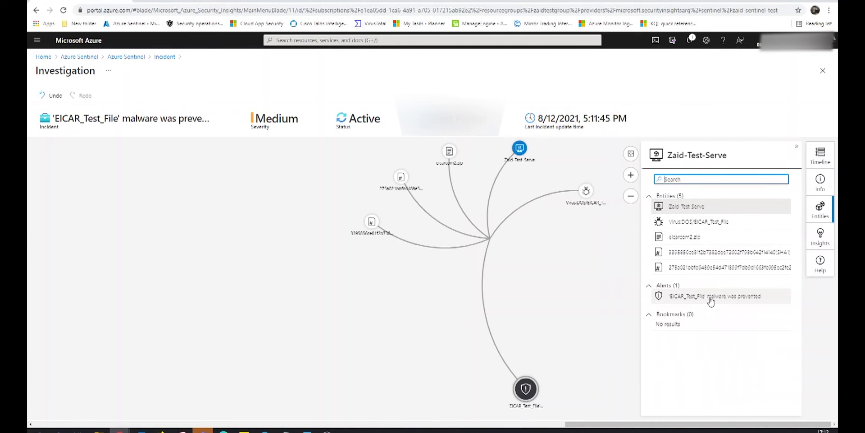
Step: Move the SHA1 file hash node lower in the investigation graph, away from the SHA256 hash node
left_click_drag(370, 222, 364, 251)
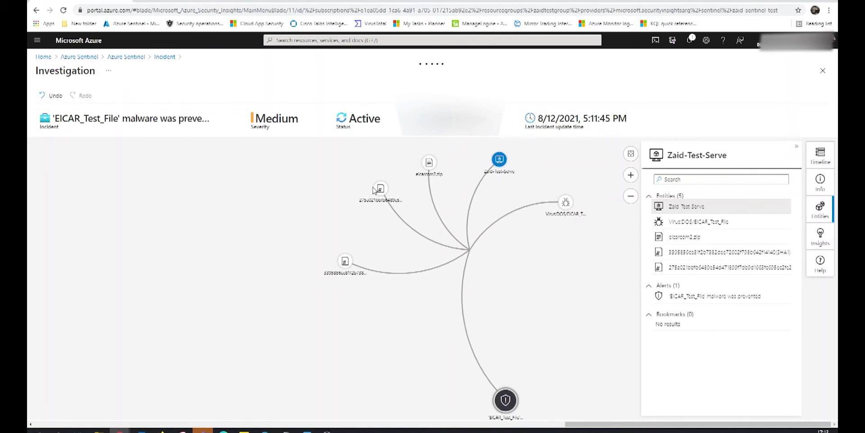
scroll(405, 227, "down", 3)
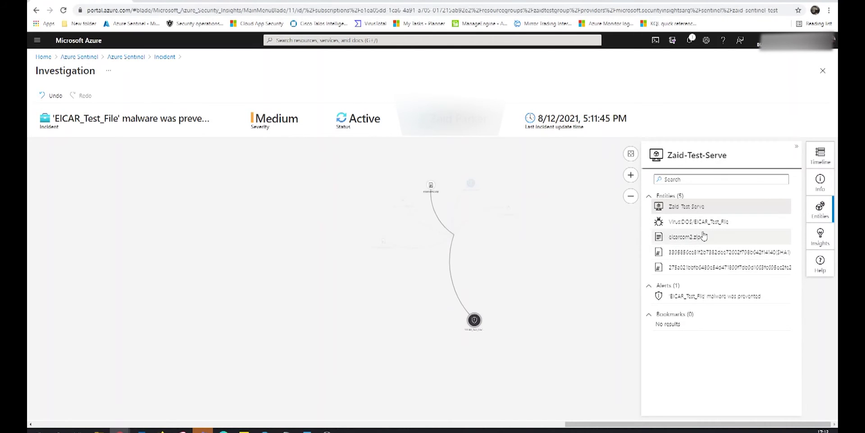
Step: Examine the test server host's insights, including host enumerations, anomalous security events and the anomalous activity timeline
left_click(826, 244)
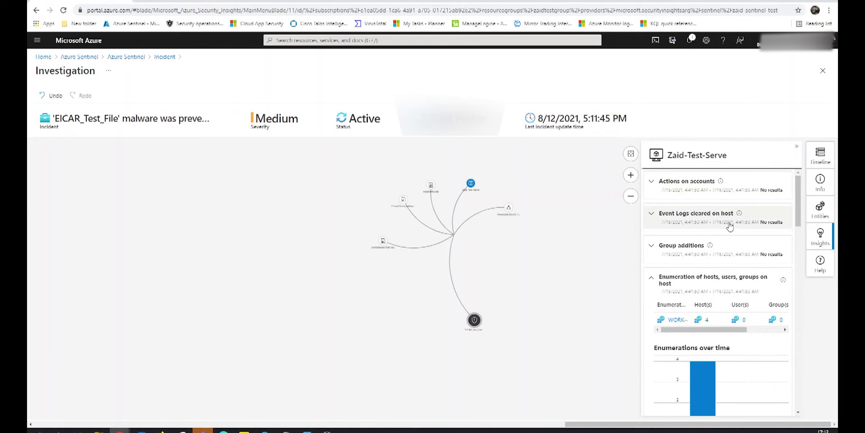
scroll(739, 255, "down", 3)
scroll(740, 255, "up", 2)
scroll(740, 243, "down", 4)
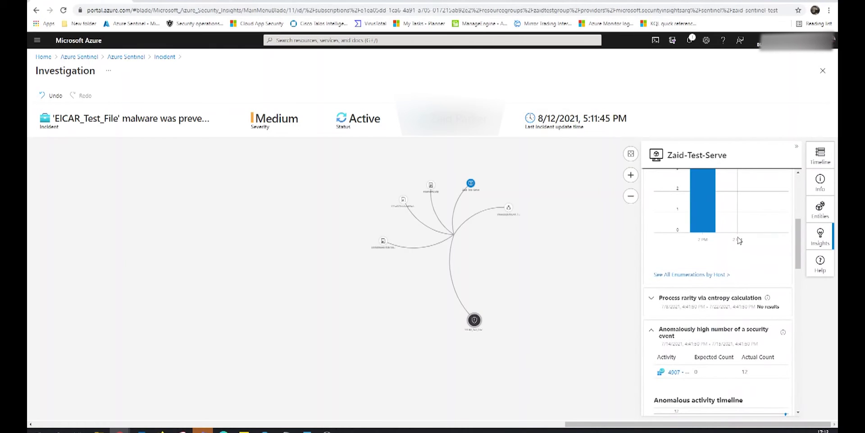
scroll(739, 241, "down", 5)
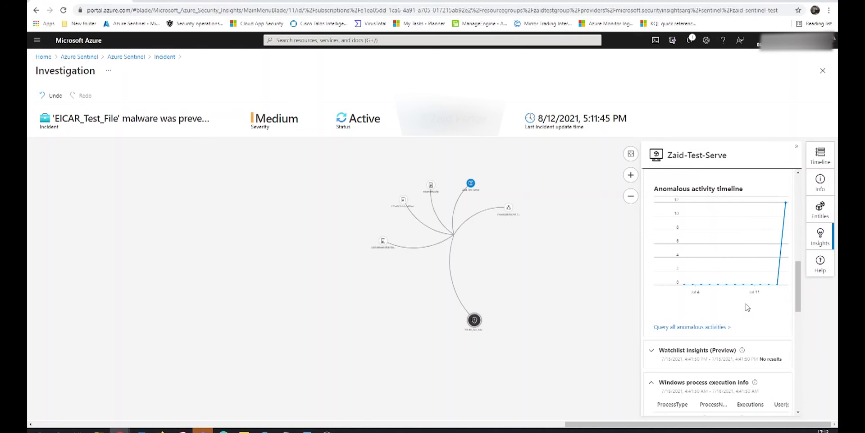
Step: Examine the test server host's Windows process execution info, process executions over time and Windows sign-in activity insights
scroll(748, 307, "down", 4)
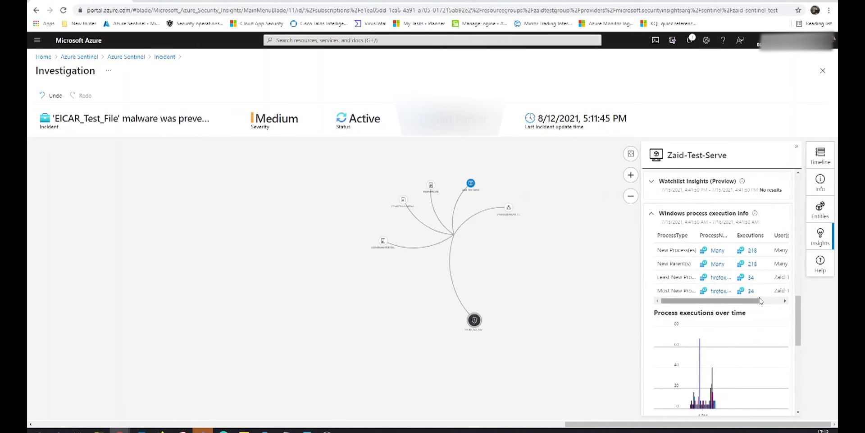
left_click_drag(754, 303, 773, 303)
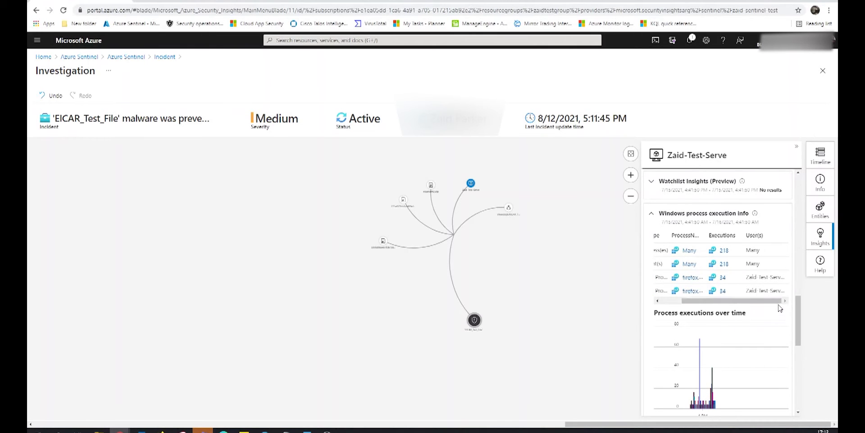
scroll(739, 245, "down", 3)
scroll(740, 246, "up", 2)
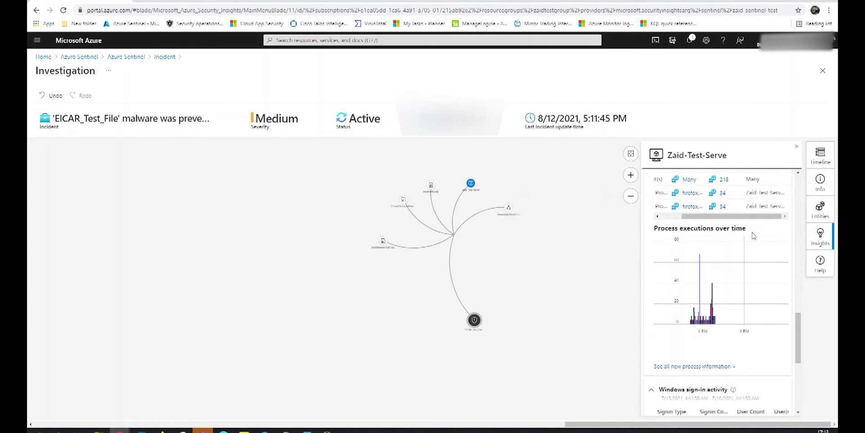
scroll(730, 251, "down", 3)
scroll(704, 191, "up", 1)
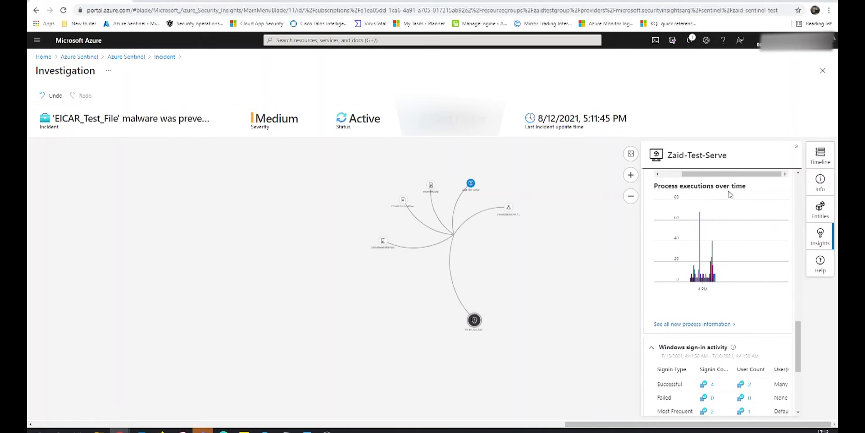
scroll(730, 195, "down", 4)
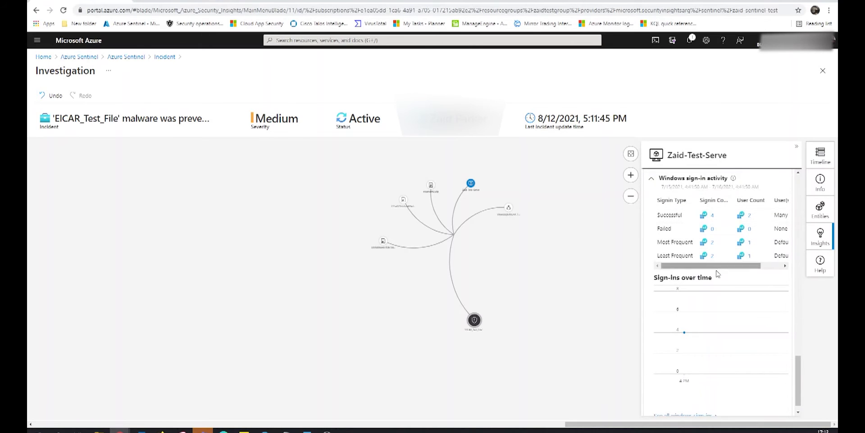
scroll(739, 212, "down", 1)
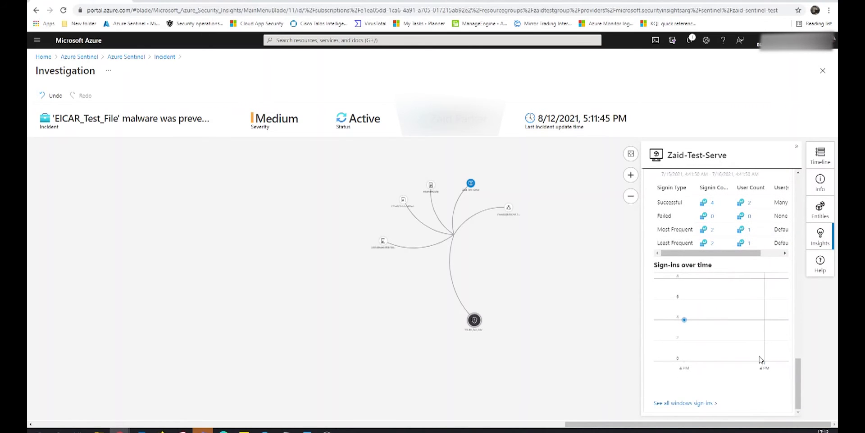
Step: Review the test server host's full list of insights again, from actions on accounts through to sign-ins over time
scroll(757, 257, "up", 5)
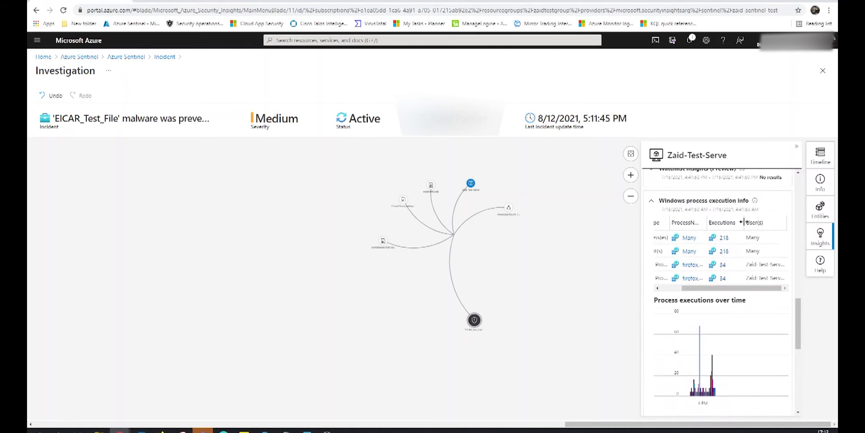
scroll(761, 250, "up", 5)
scroll(763, 243, "up", 5)
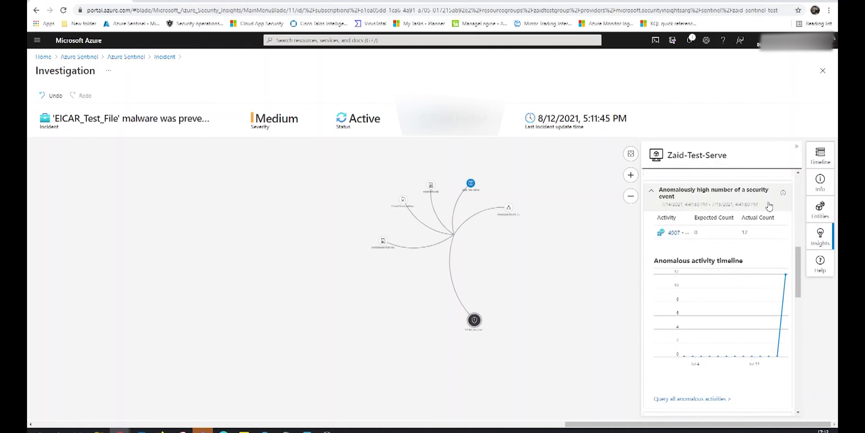
scroll(769, 288, "up", 5)
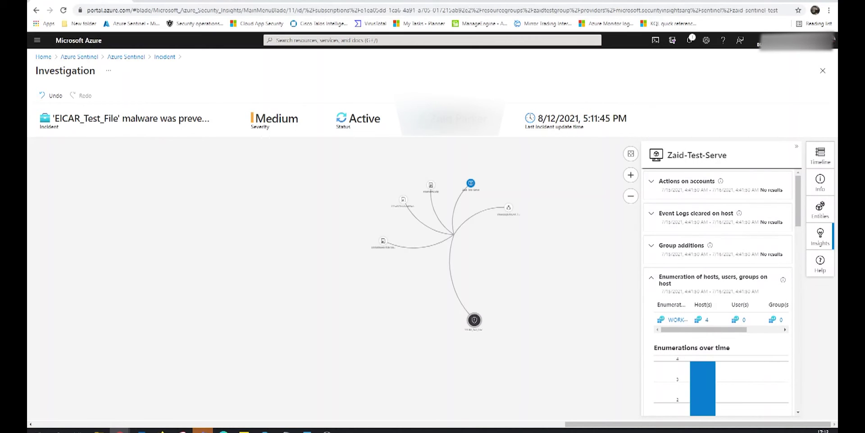
scroll(649, 359, "down", 10)
scroll(677, 382, "down", 5)
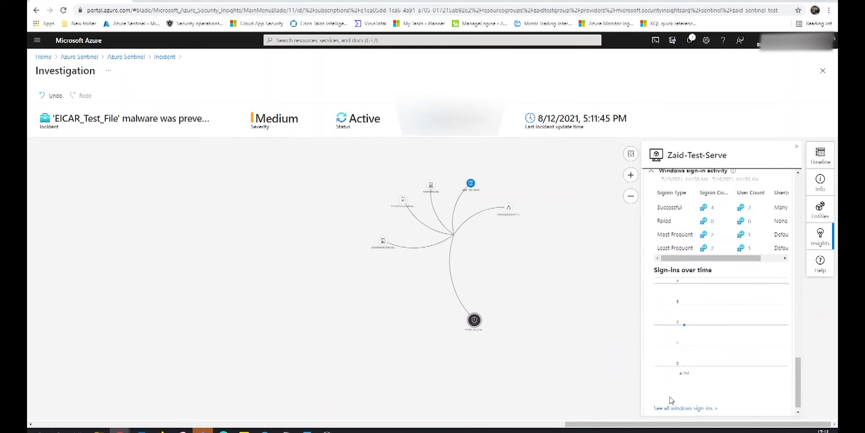
Step: Return to the incidents list and show the available actions for incident 15
left_click(550, 426)
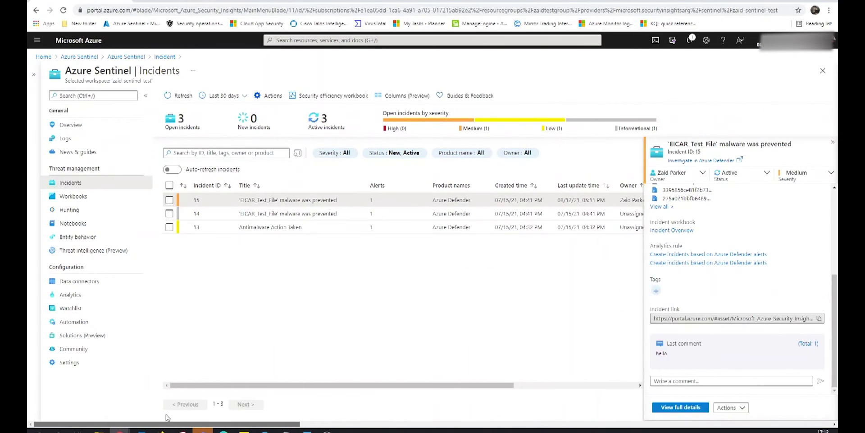
left_click(731, 407)
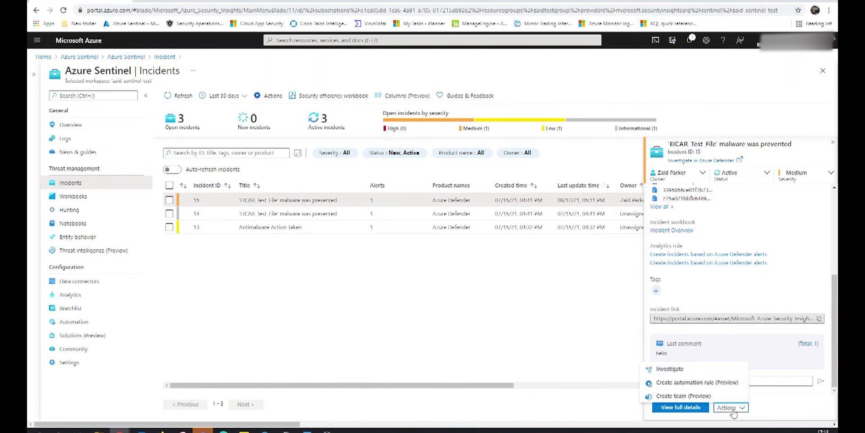
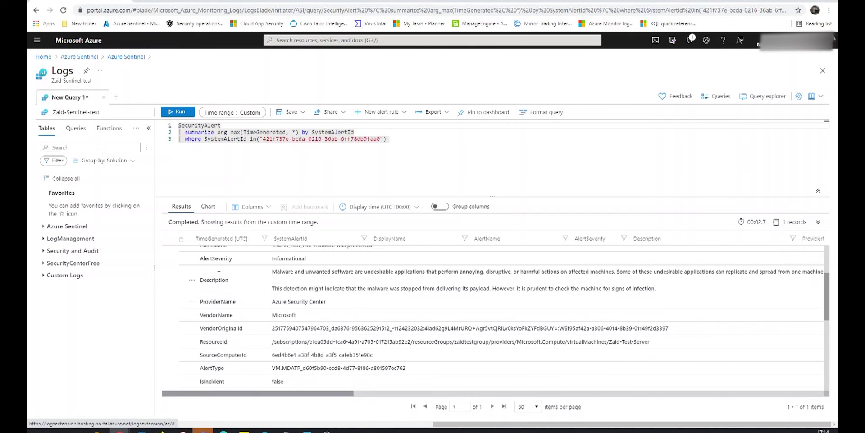
Step: Expand the alert record's ExtendedProperties in the log results and examine its file, machine and threat details
scroll(234, 297, "down", 5)
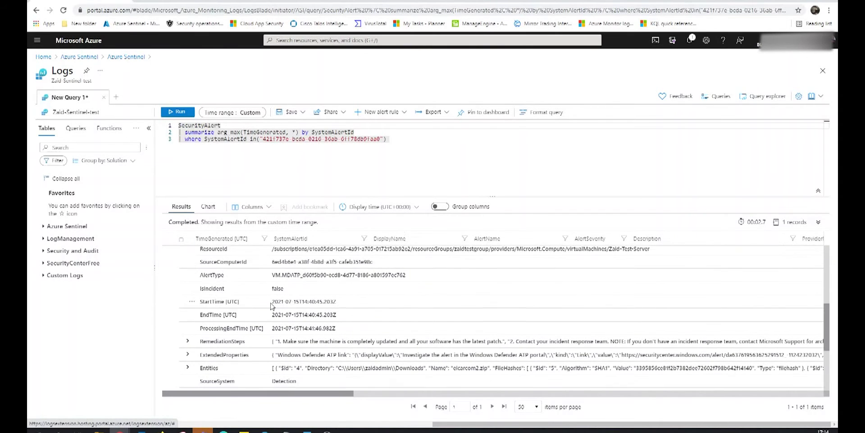
scroll(276, 304, "down", 2)
left_click(188, 264)
scroll(322, 298, "down", 1)
left_click(303, 309)
scroll(303, 309, "down", 1)
scroll(259, 281, "down", 1)
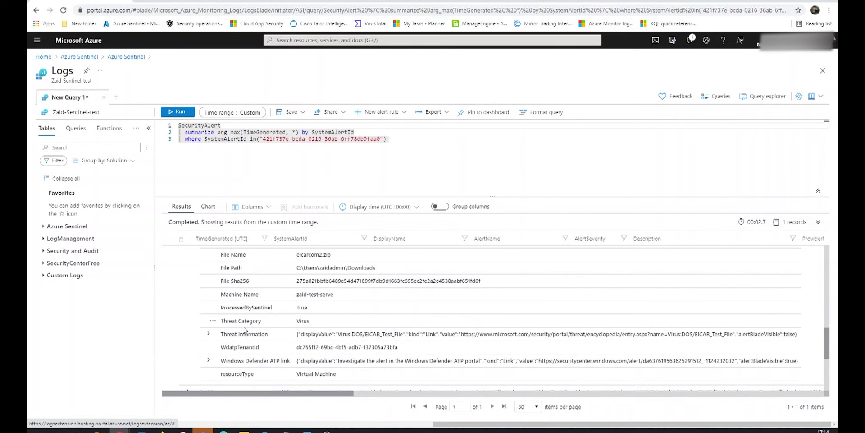
scroll(237, 321, "down", 1)
scroll(235, 306, "up", 1)
Step: Expand the Threat Information property and review its contents along with the neighbouring extended properties
left_click(208, 334)
scroll(366, 343, "down", 2)
scroll(367, 343, "down", 2)
scroll(366, 342, "up", 3)
scroll(208, 297, "down", 3)
Step: Expand the alert's Entities field and highlight the malware entity's name, category and type
left_click(188, 282)
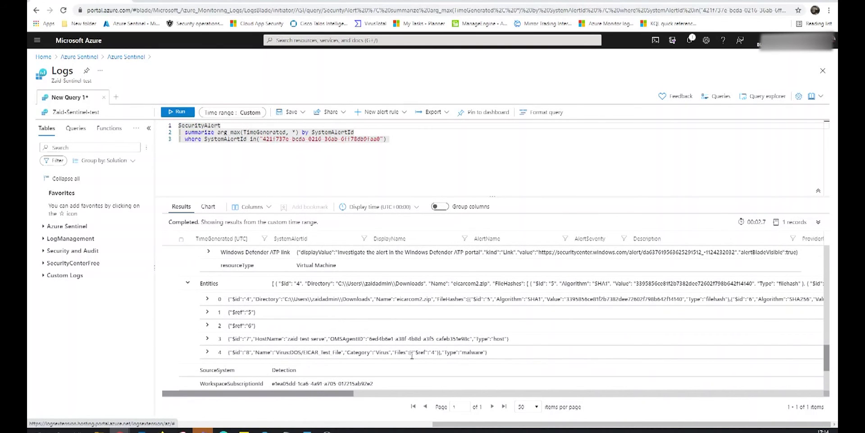
left_click_drag(281, 352, 481, 354)
scroll(295, 321, "down", 3)
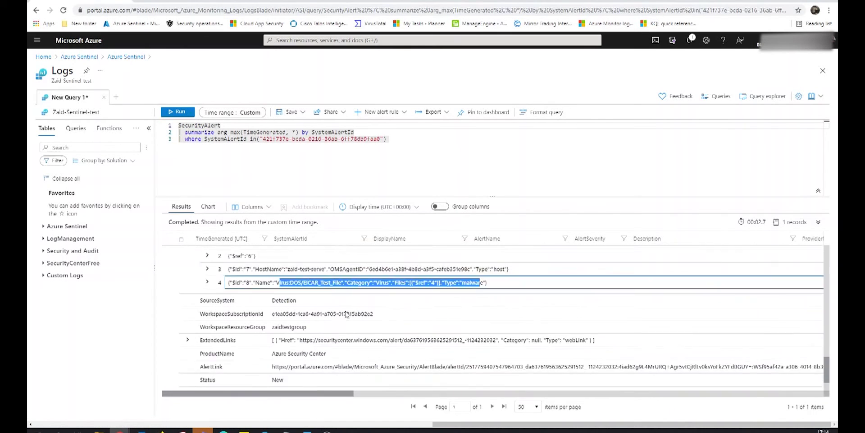
Step: Expand the alert's ExtendedLinks entry and select its Href link to the Security Center alert
left_click(187, 300)
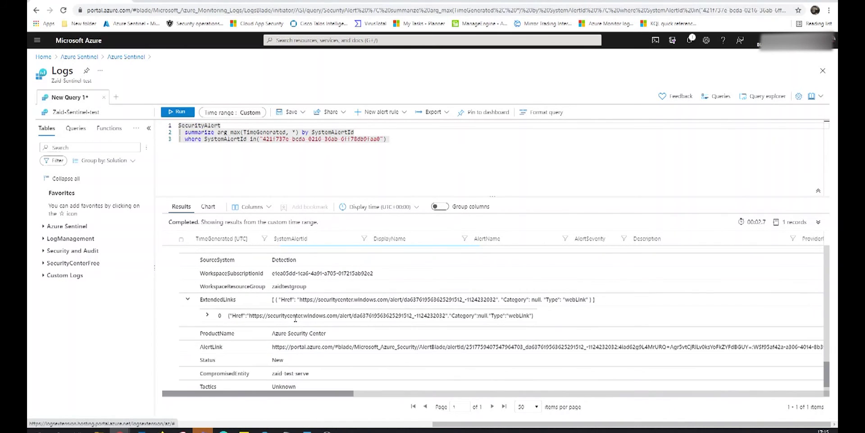
left_click(207, 316)
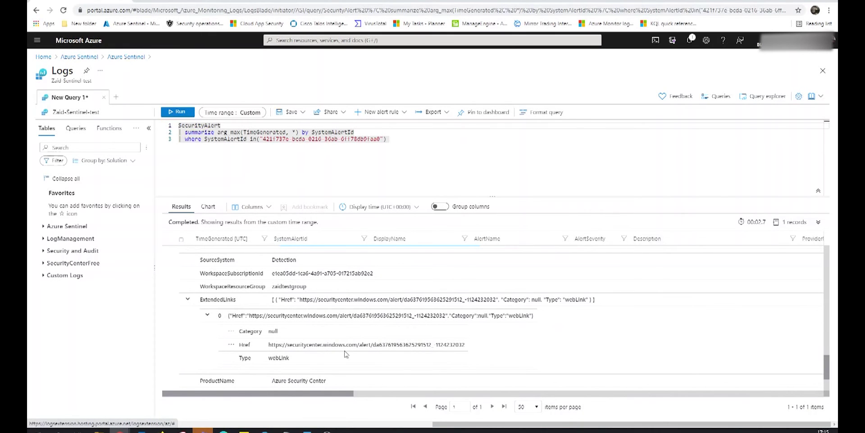
left_click_drag(476, 356, 275, 344)
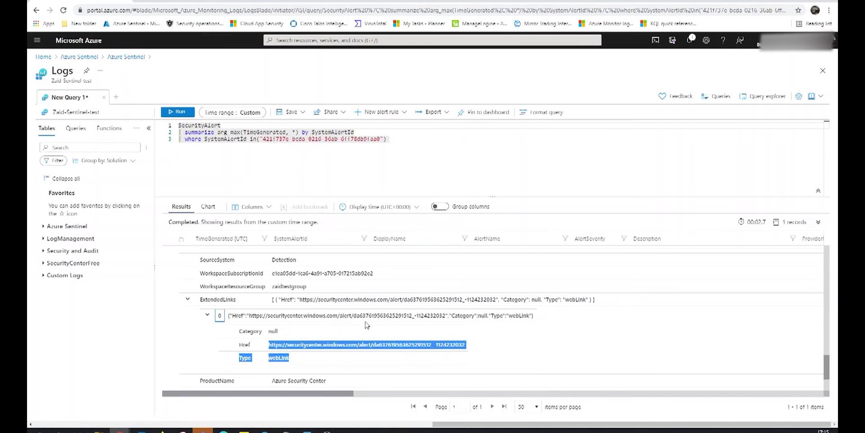
left_click_drag(487, 356, 269, 346)
left_click(357, 345)
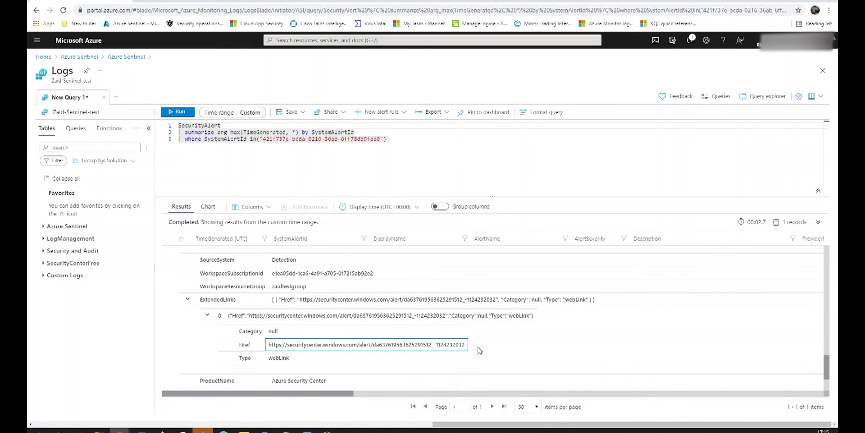
Step: Check the CompromisedEntity and Type fields at the end of the alert record
scroll(480, 350, "down", 3)
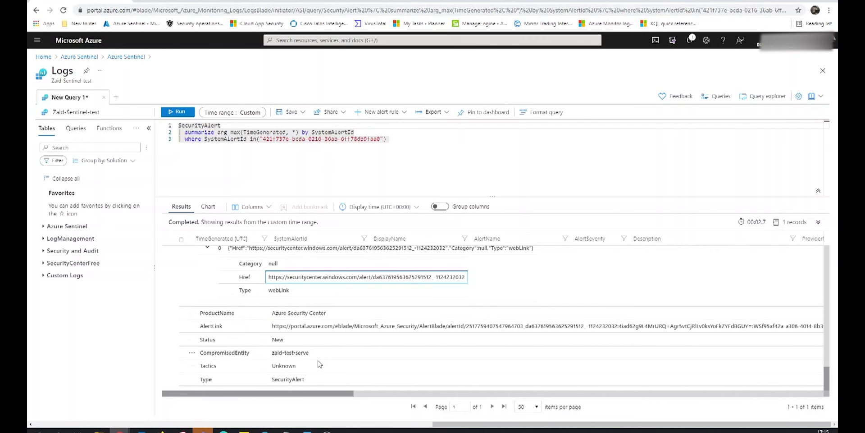
left_click_drag(202, 353, 241, 353)
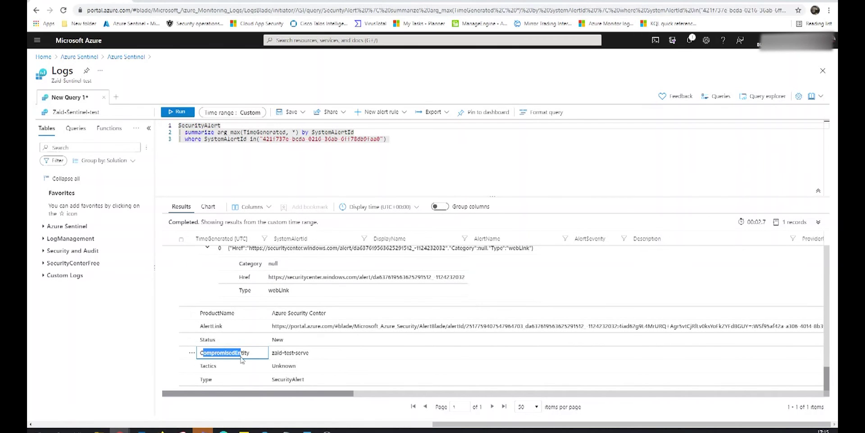
double_click(290, 381)
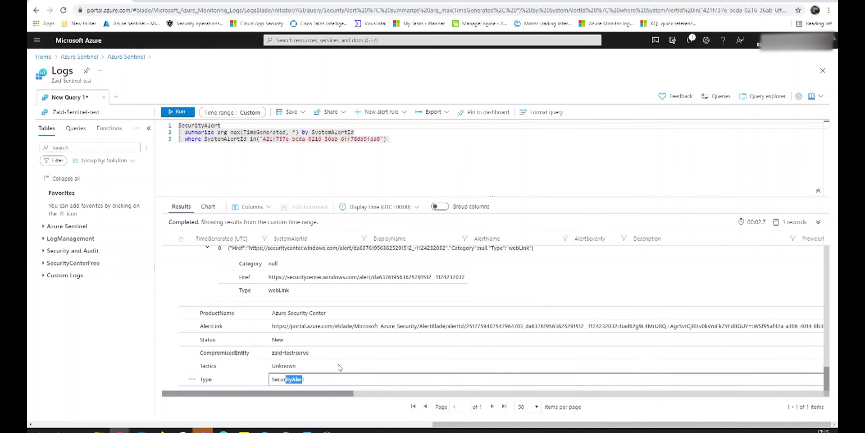
Step: Collapse the alert record and close the logs query to return to the incidents list
scroll(341, 367, "up", 5)
scroll(327, 360, "up", 5)
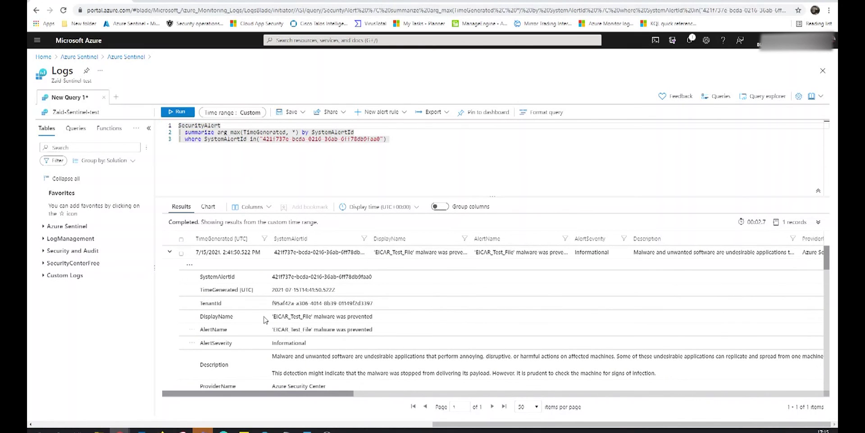
left_click(169, 252)
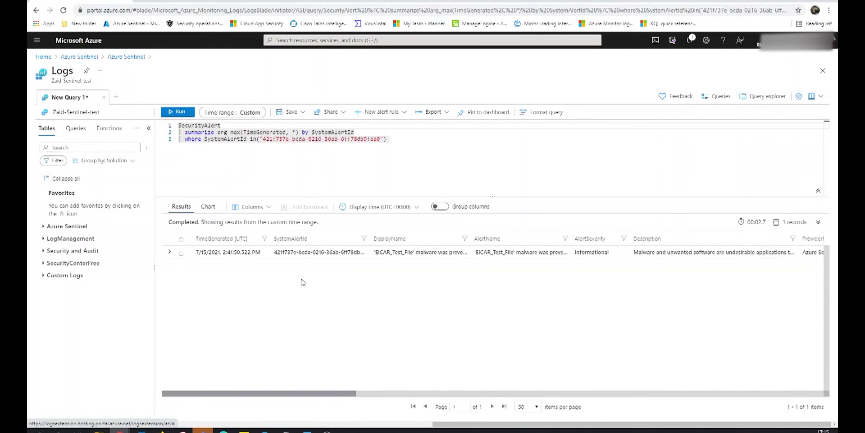
key("Escape")
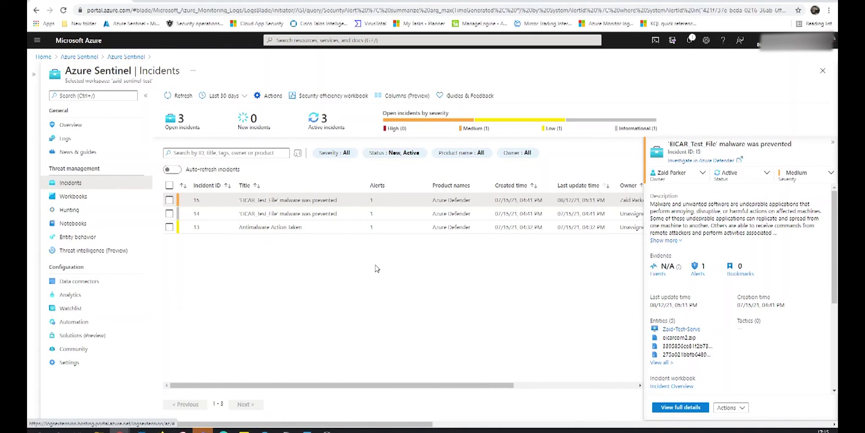
Step: Search Entity behavior for the test server's admin account, dismissing the Enable UEBA prompt, and open the account's entity page
left_click(86, 238)
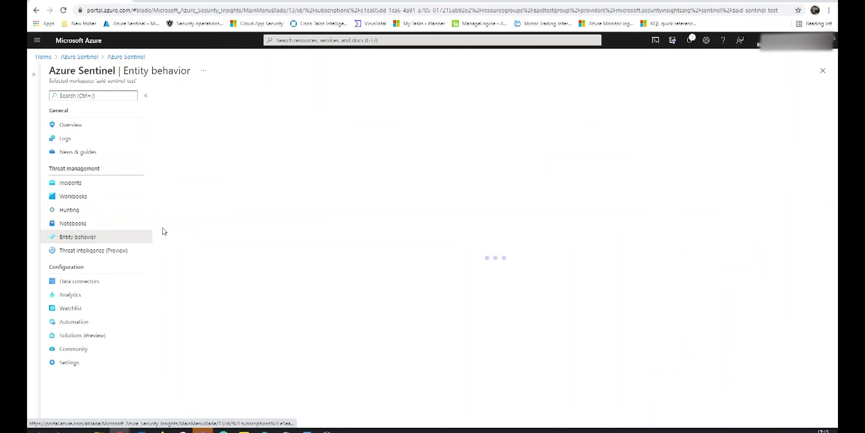
left_click(411, 252)
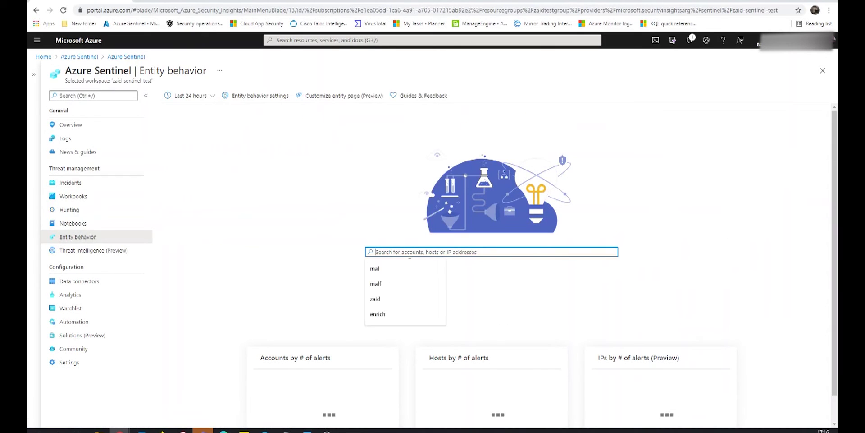
type("za")
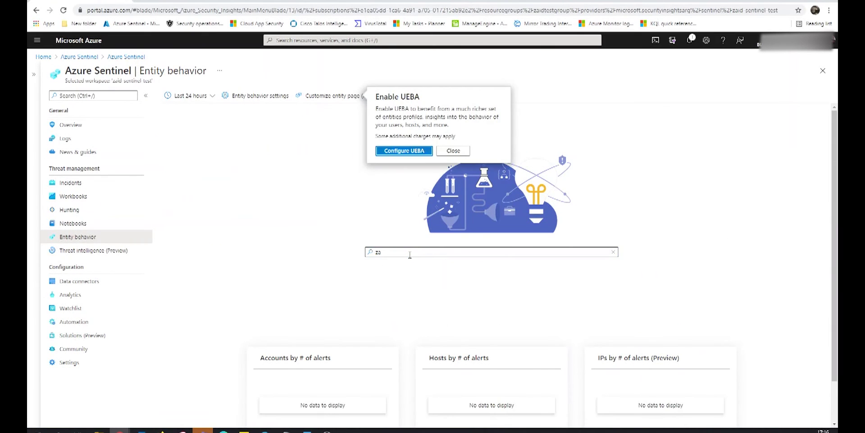
left_click(454, 151)
type("id")
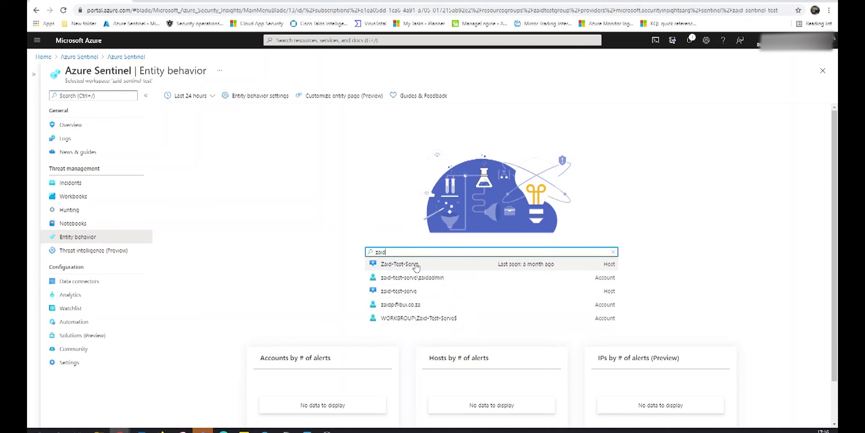
left_click(404, 277)
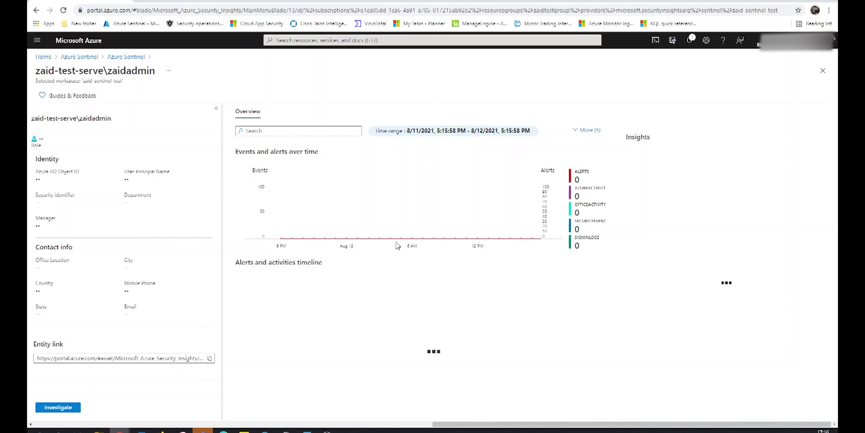
left_click(440, 131)
left_click(442, 131)
left_click(441, 132)
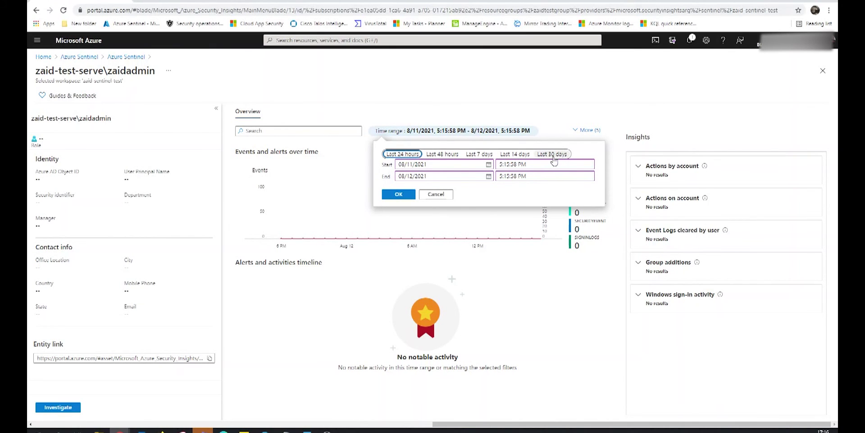
left_click(524, 116)
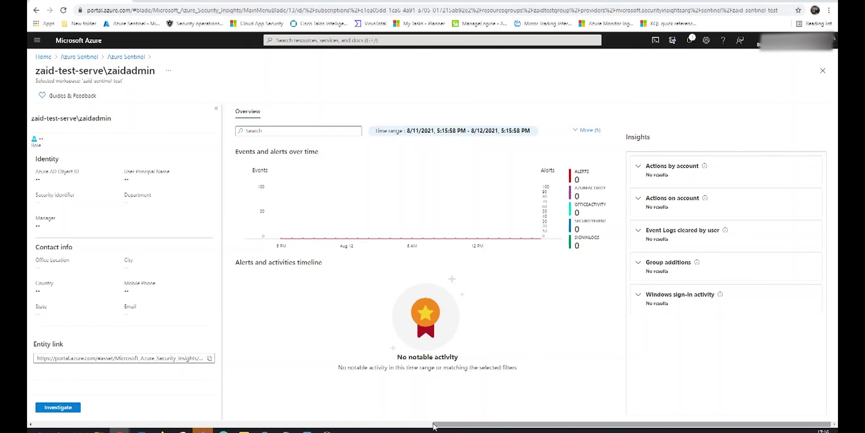
Step: Leave the account's entity page and open the Hunting page of the Sentinel workspace
left_click_drag(430, 426, 171, 426)
left_click(94, 211)
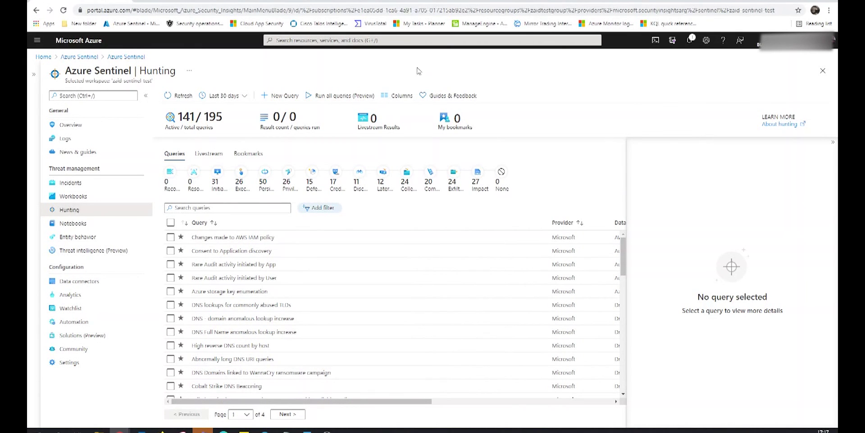
Step: Run all hunting queries over the last 30 days and return to the Incidents page
left_click(336, 101)
scroll(374, 234, "down", 10)
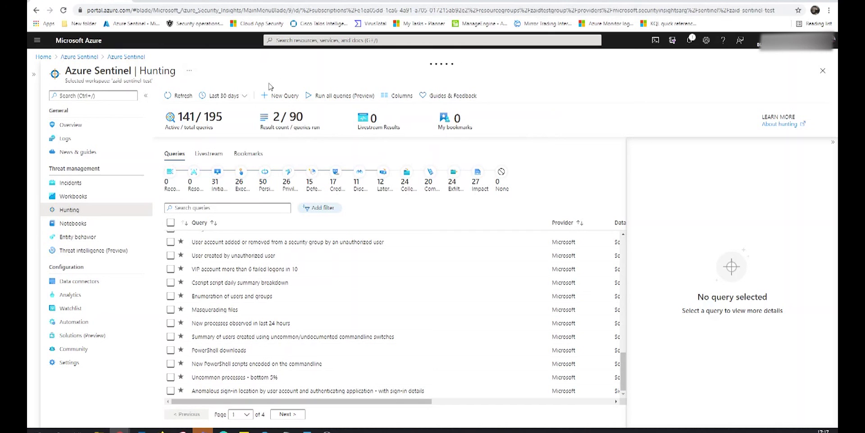
left_click(70, 183)
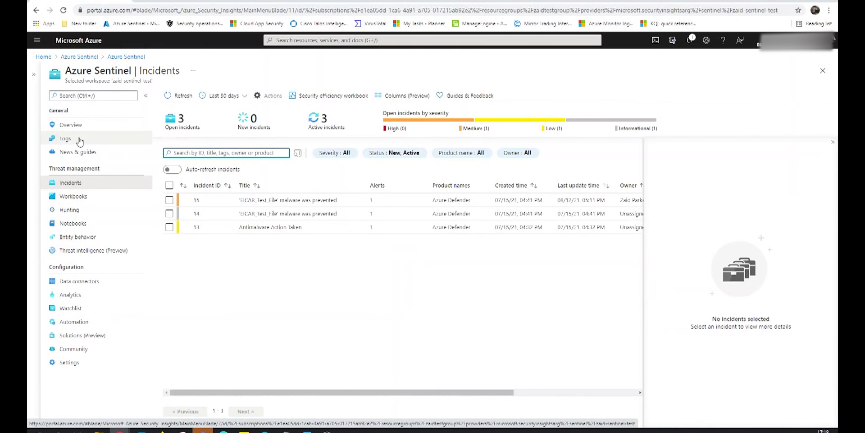
Step: Open the workspace's Logs page without the sample queries dialog and add a second blank query
left_click(65, 138)
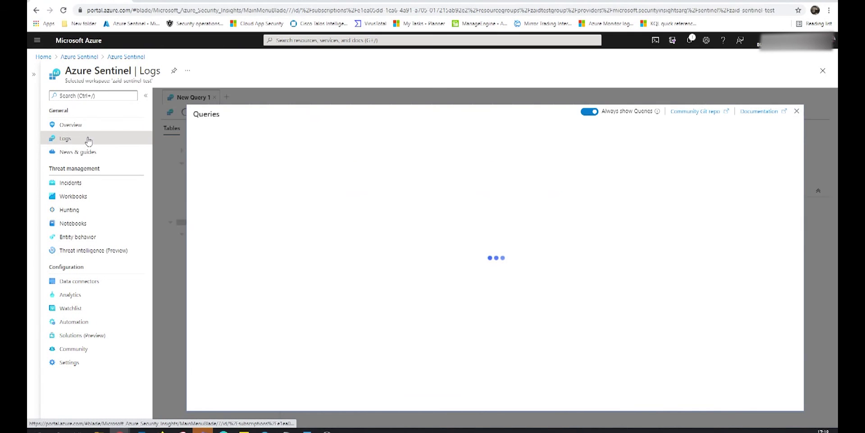
left_click(796, 113)
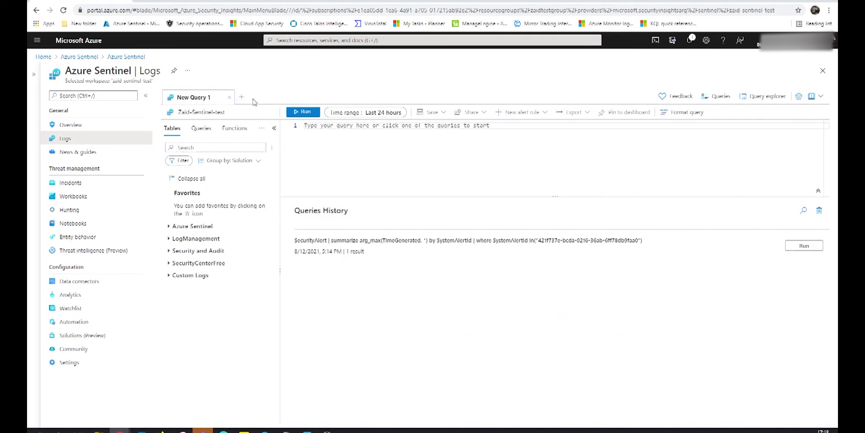
left_click(242, 97)
Step: Enter the SigninLogs table as the query in New Query 2 and run it for the last 24 hours
type("signin")
key("BackSpace")
key("BackSpace")
key("BackSpace")
key("BackSpace")
key("BackSpace")
key("BackSpace")
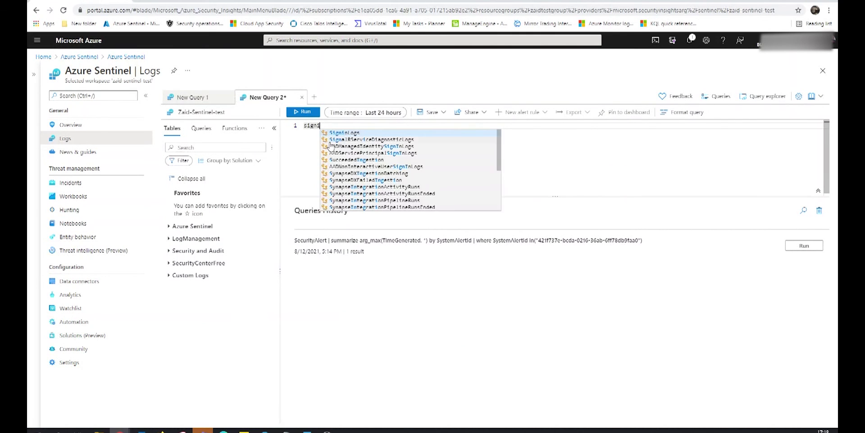
type("sign")
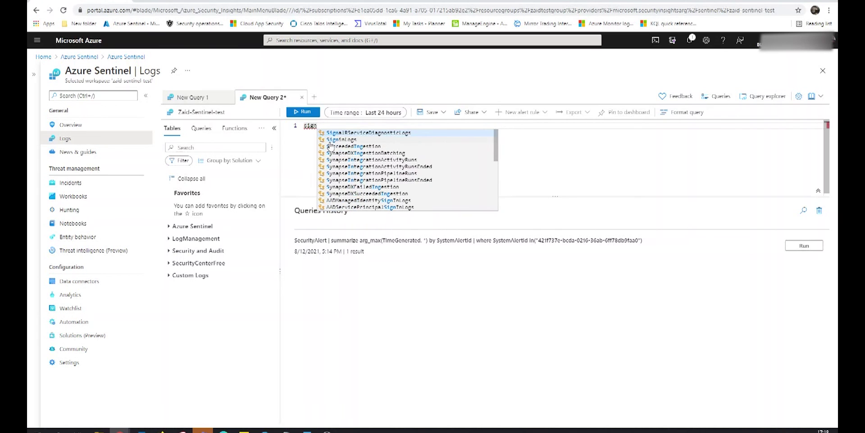
key("Down")
key("Return")
key("Return")
key("Escape")
key("shift+Return")
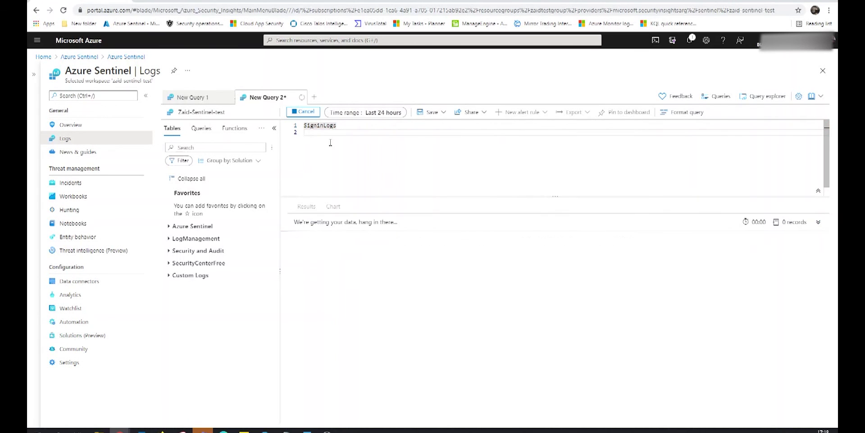